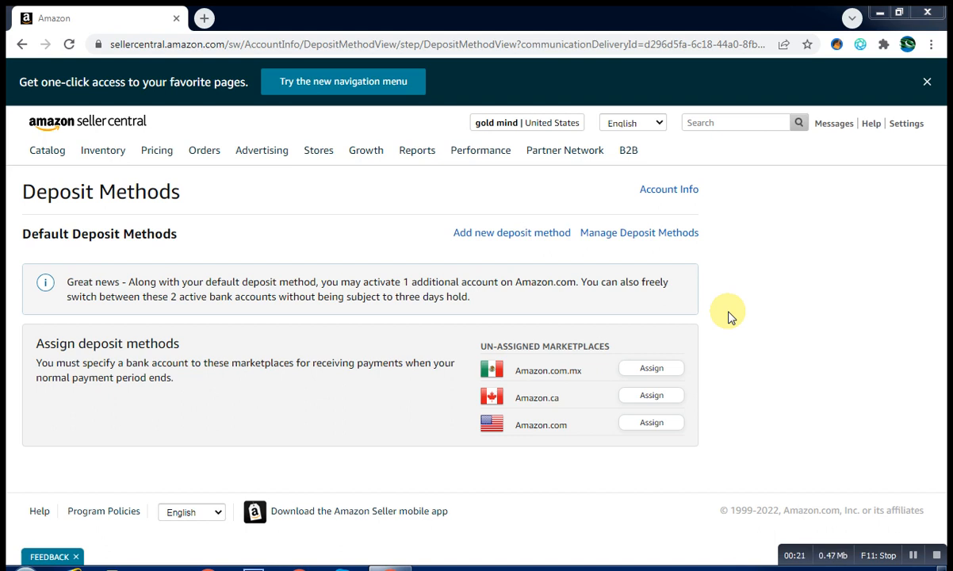
Start a new deposit method for the Amazon.com marketplace
left_click(522, 233)
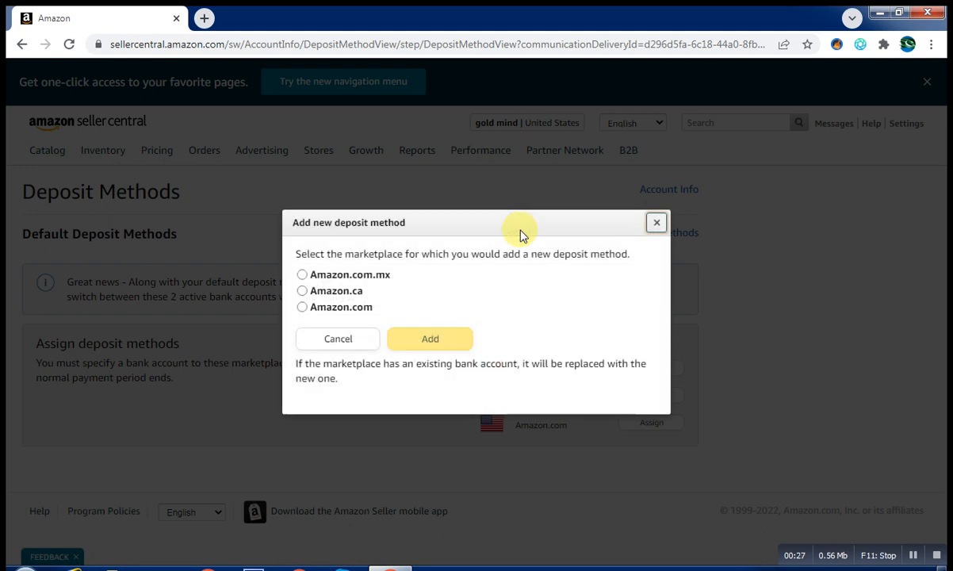
left_click(334, 309)
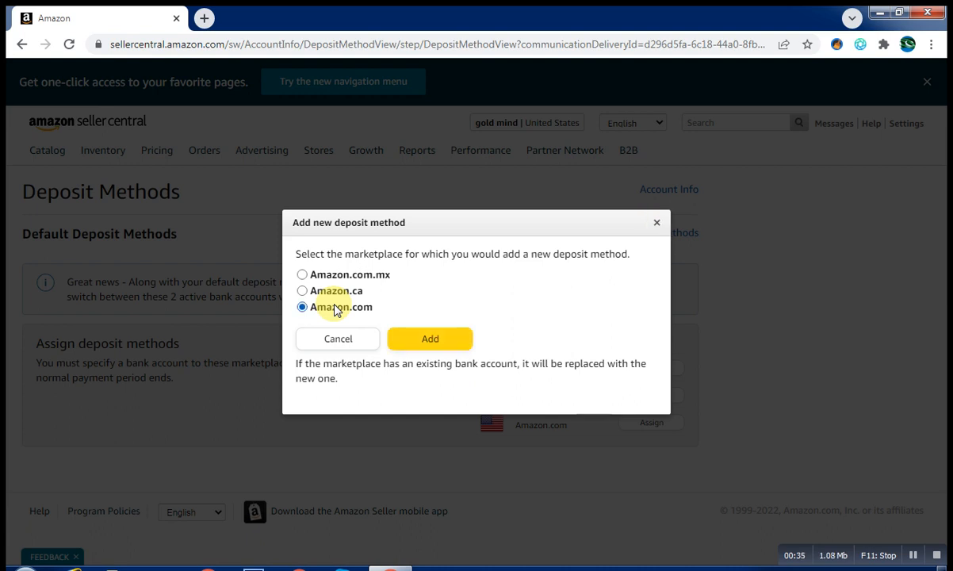
left_click(443, 343)
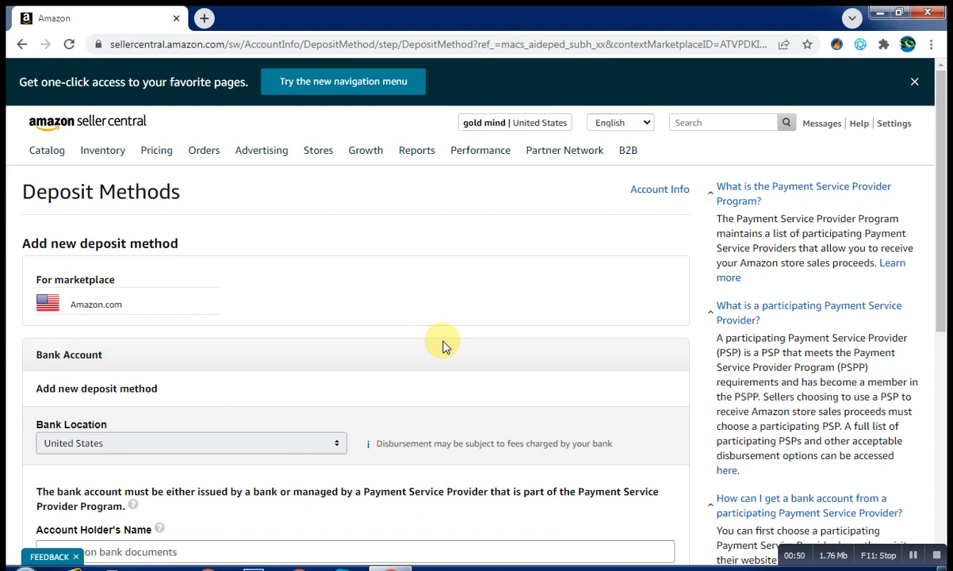
Change the Bank Location from United States to Pakistan to reveal the Hyperwallet registration section
scroll(443, 346, "down", 3)
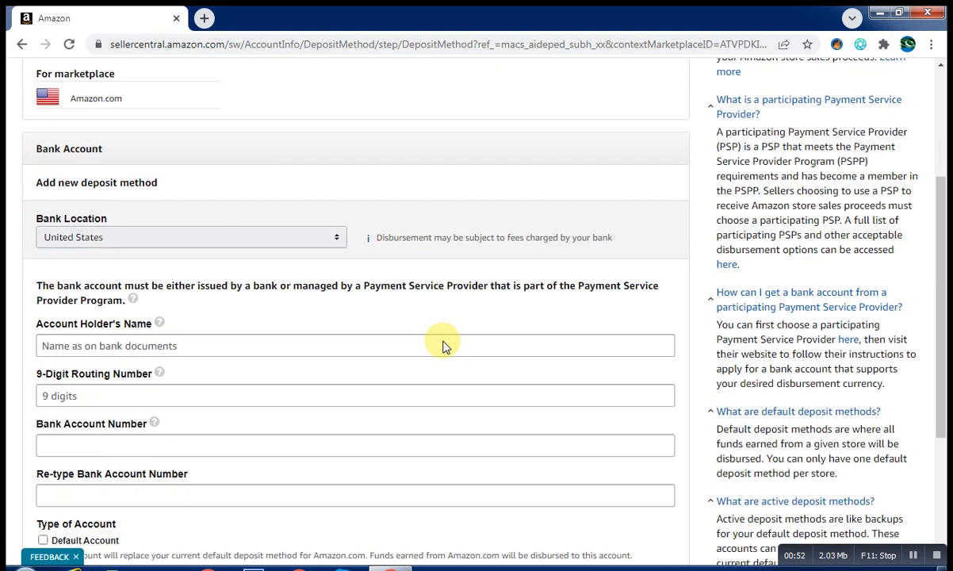
left_click(140, 238)
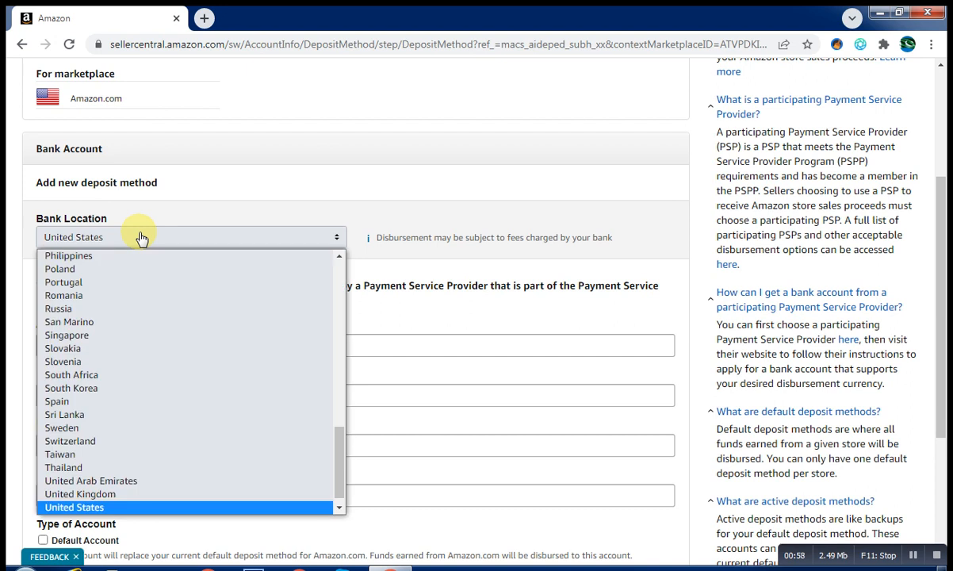
key("p")
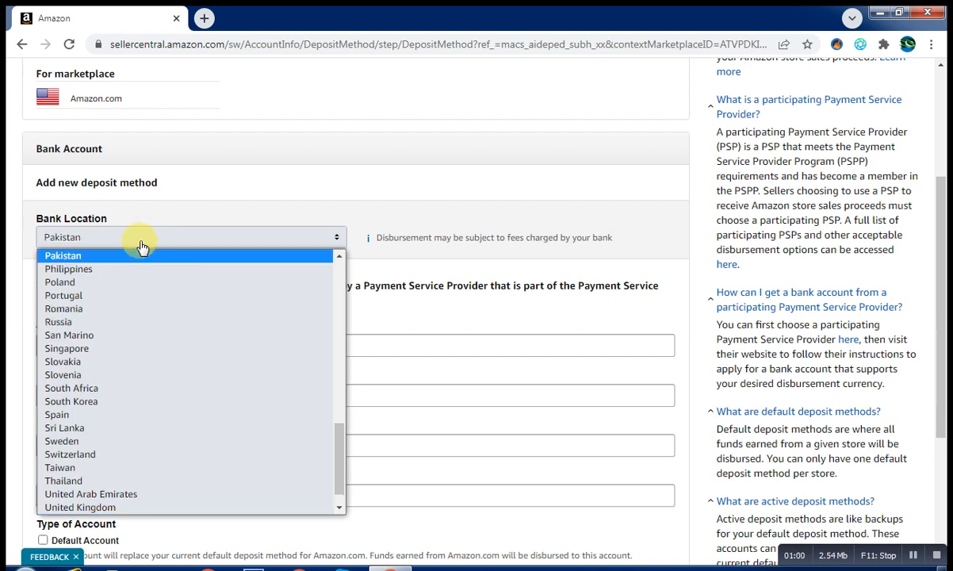
key("Return")
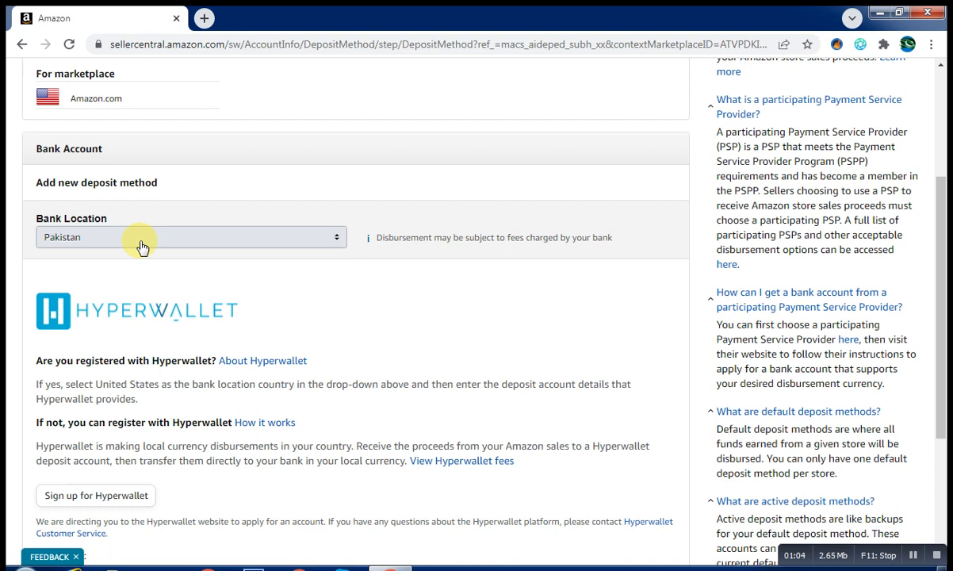
key("Down")
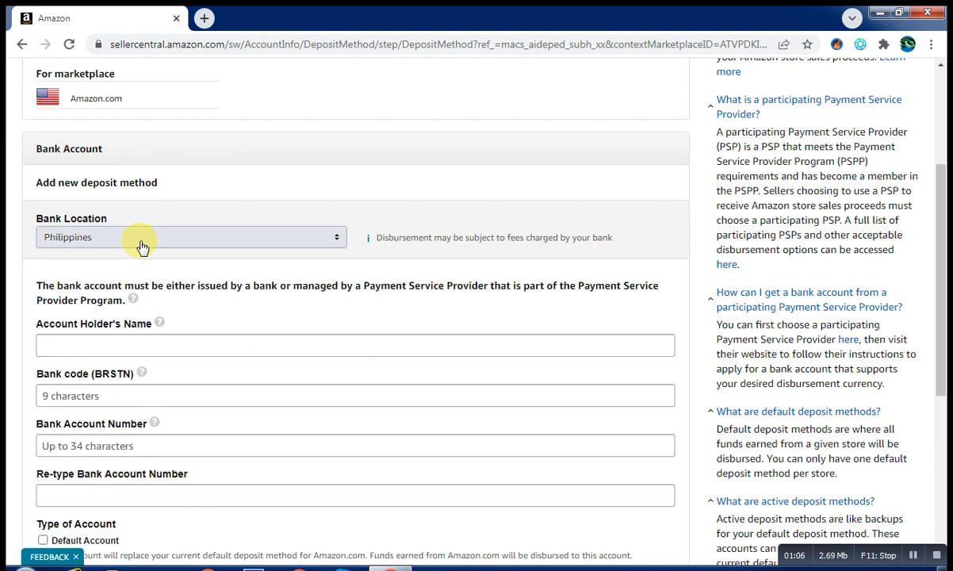
key("Down")
left_click(142, 246)
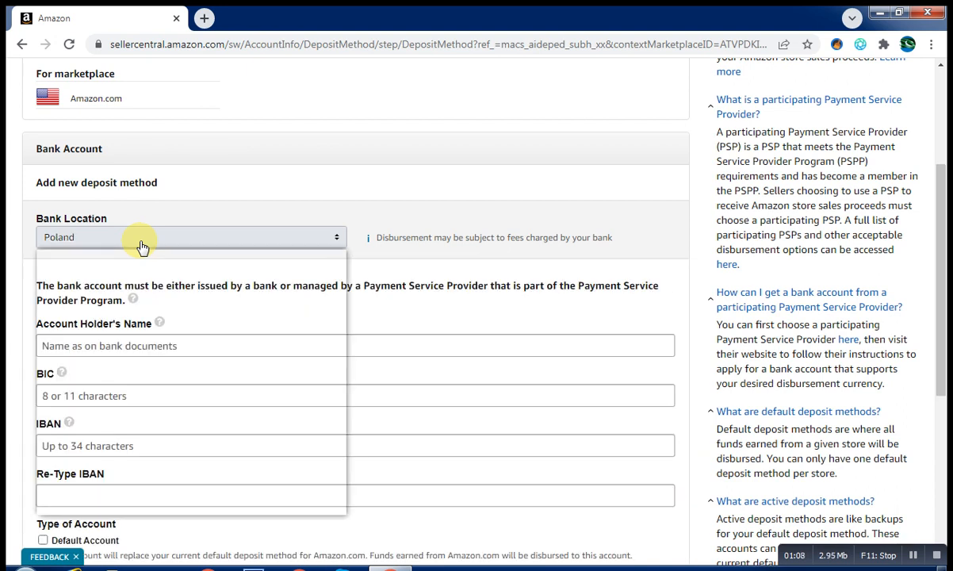
key("Down")
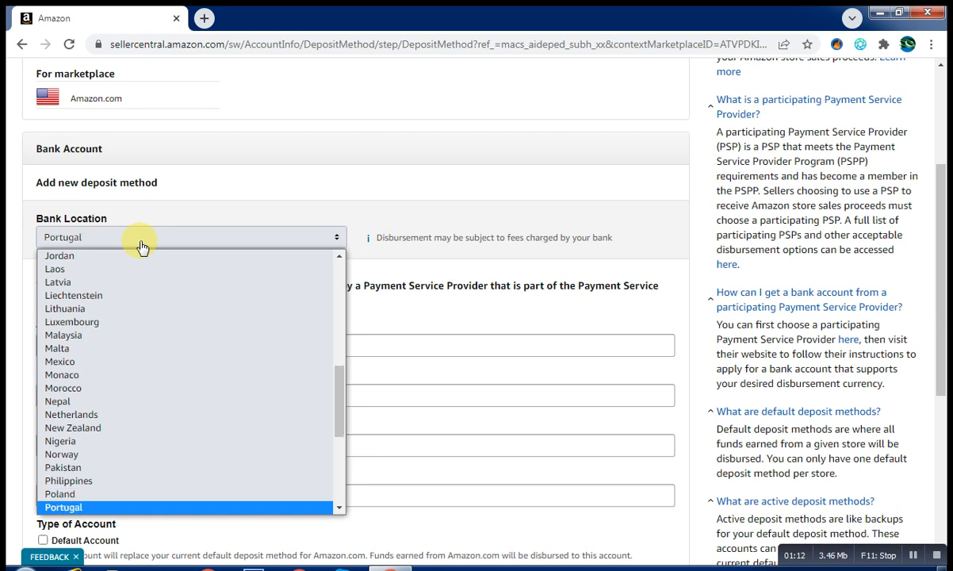
key("p")
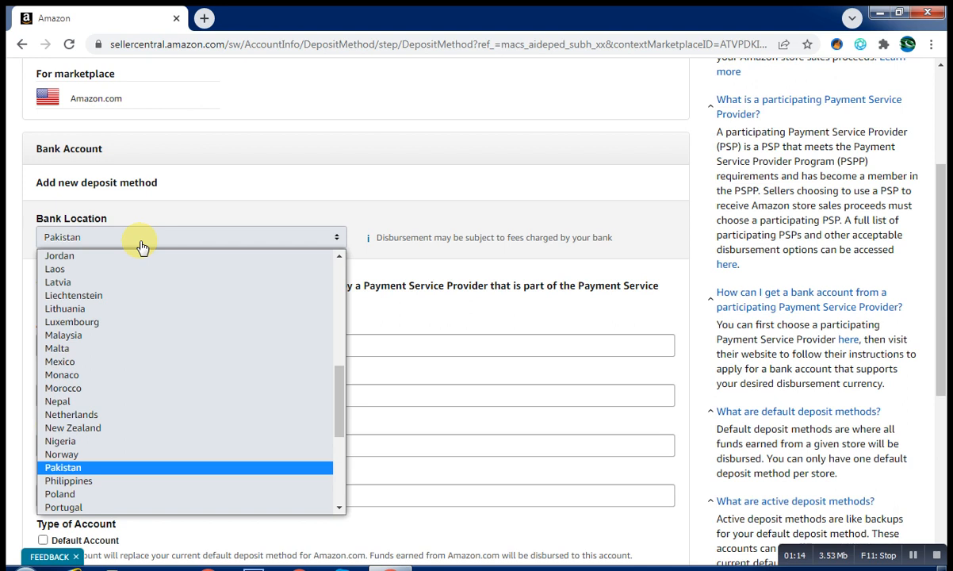
key("Return")
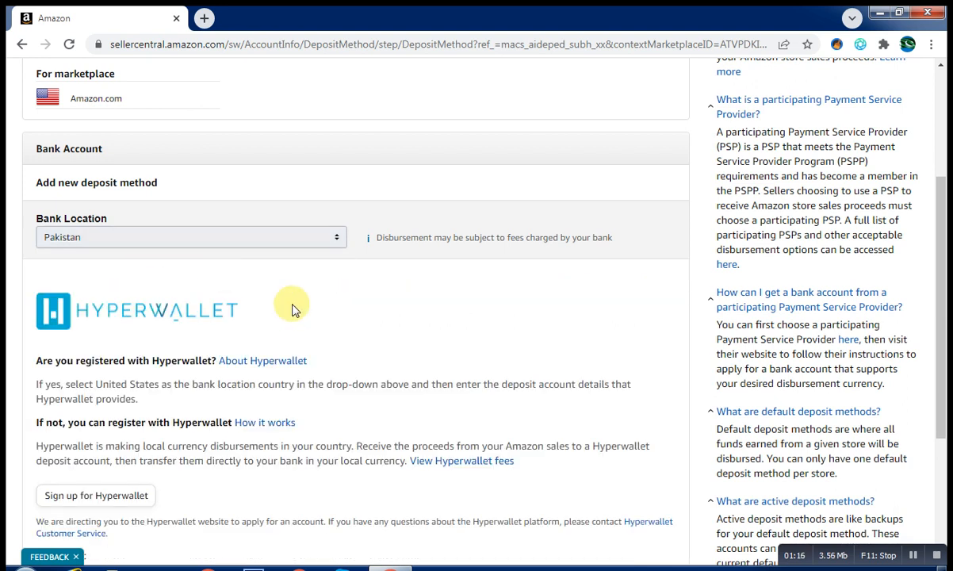
Open the Hyperwallet sign-up page from the Pakistan deposit form in a new tab
scroll(291, 309, "down", 3)
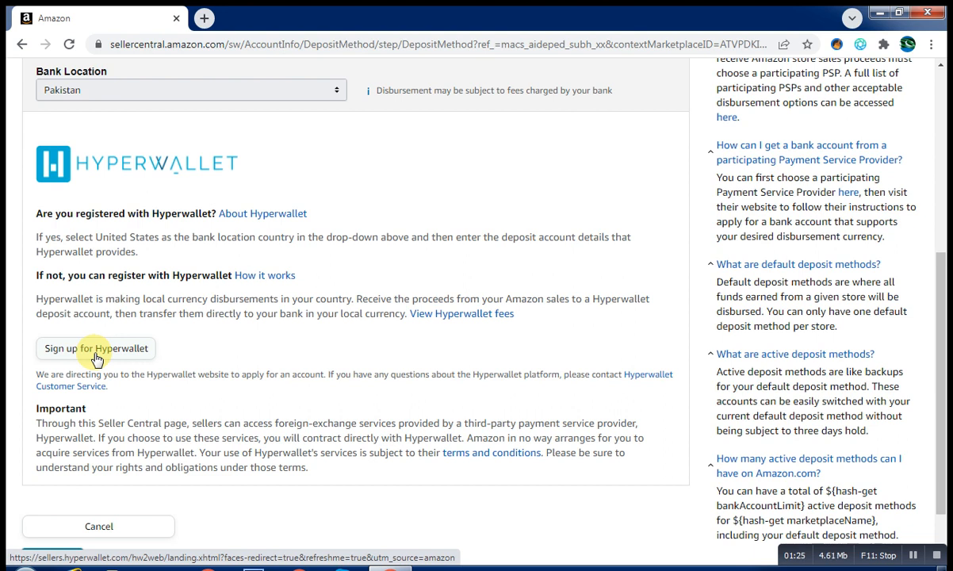
left_click(96, 352)
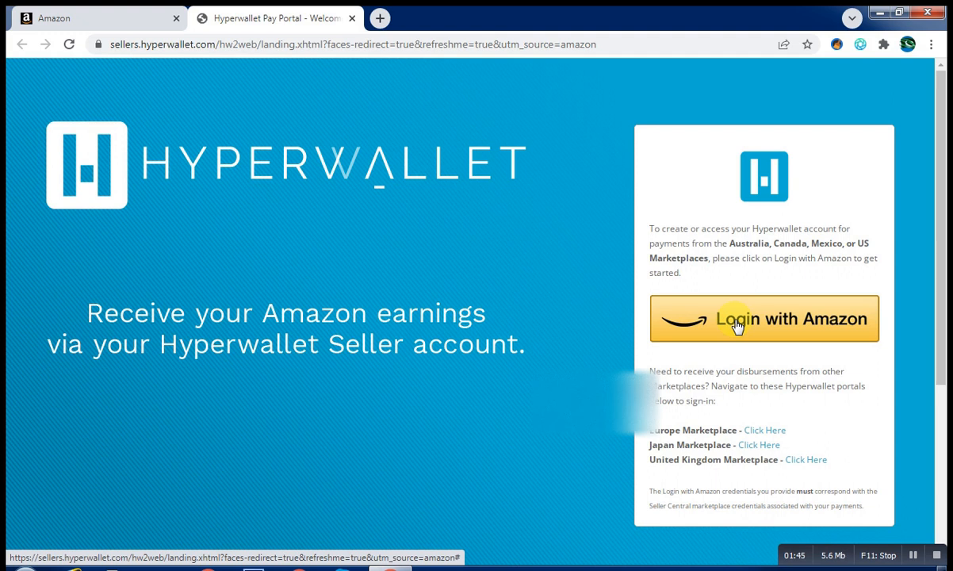
Log in to Hyperwallet with the Amazon account and allow access
left_click(736, 326)
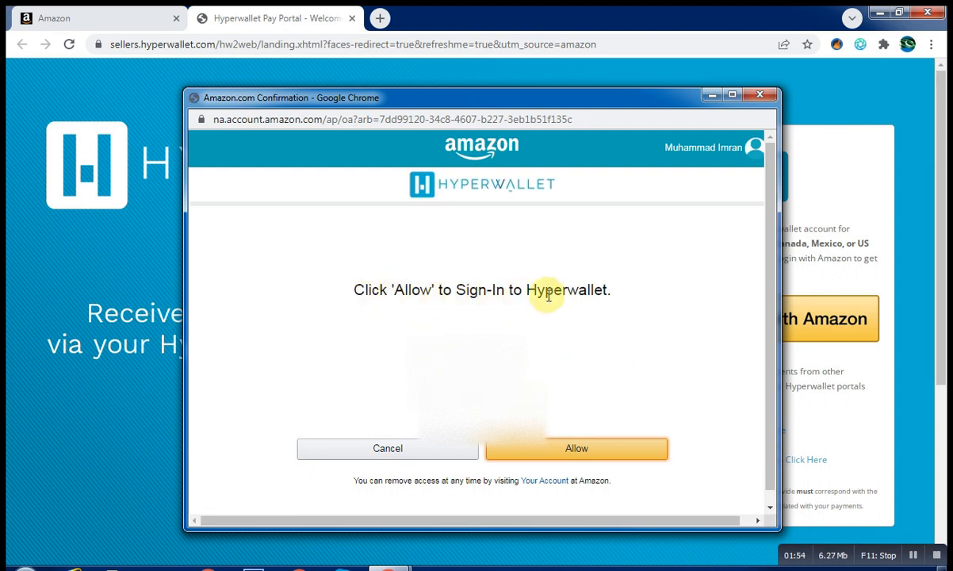
left_click(567, 449)
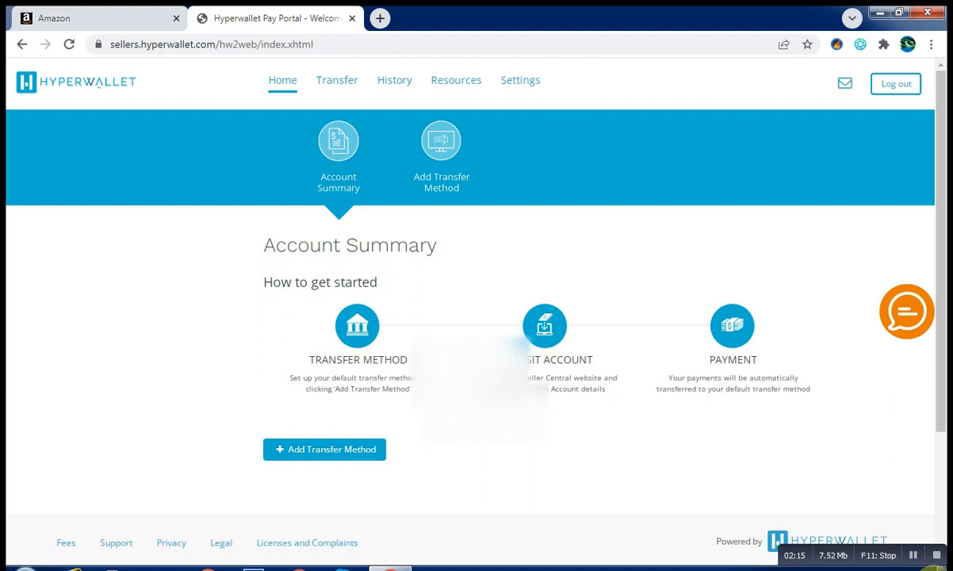
Begin adding a transfer method from the Account Summary page
left_click(917, 558)
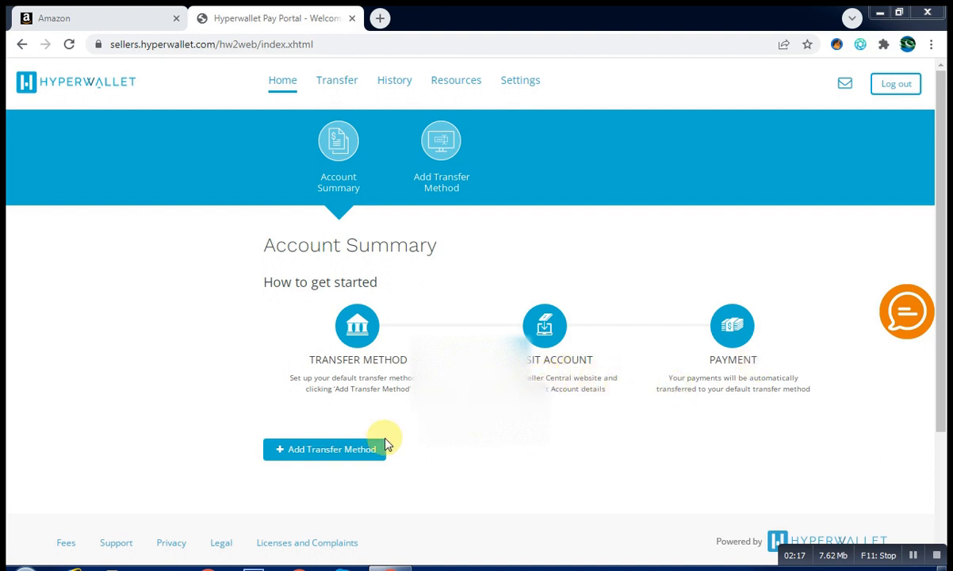
left_click(330, 454)
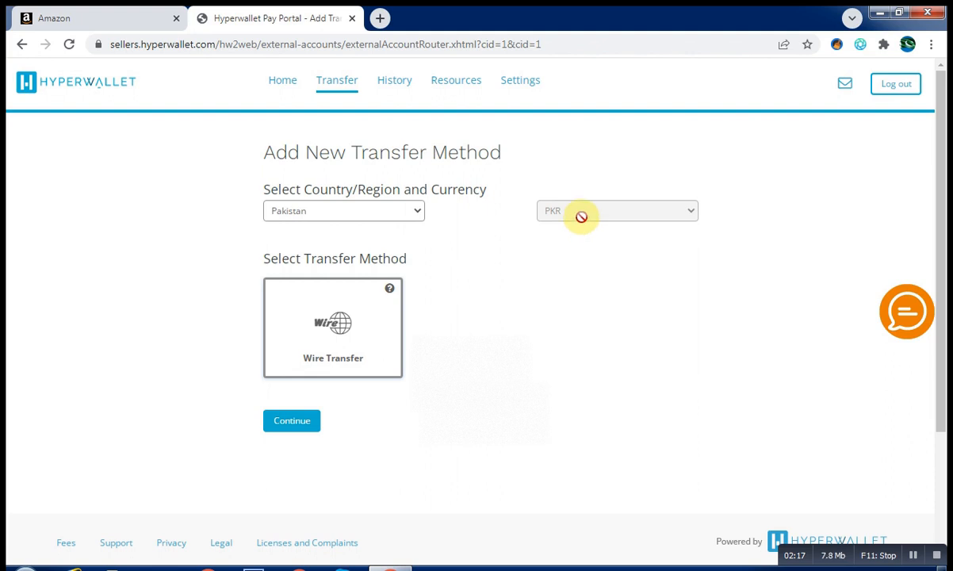
Continue with Wire Transfer for Pakistan in PKR to reach the details form
left_click(290, 424)
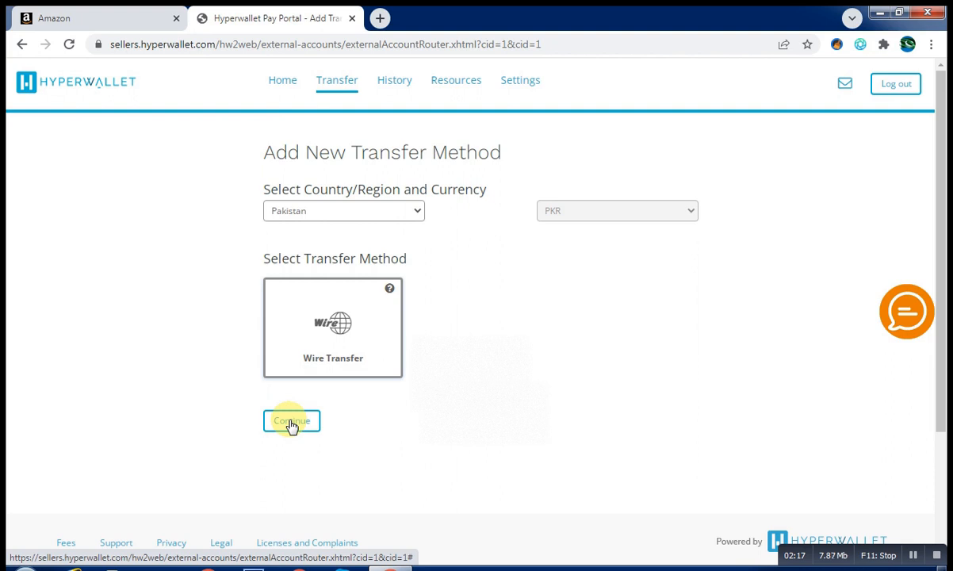
left_click(291, 424)
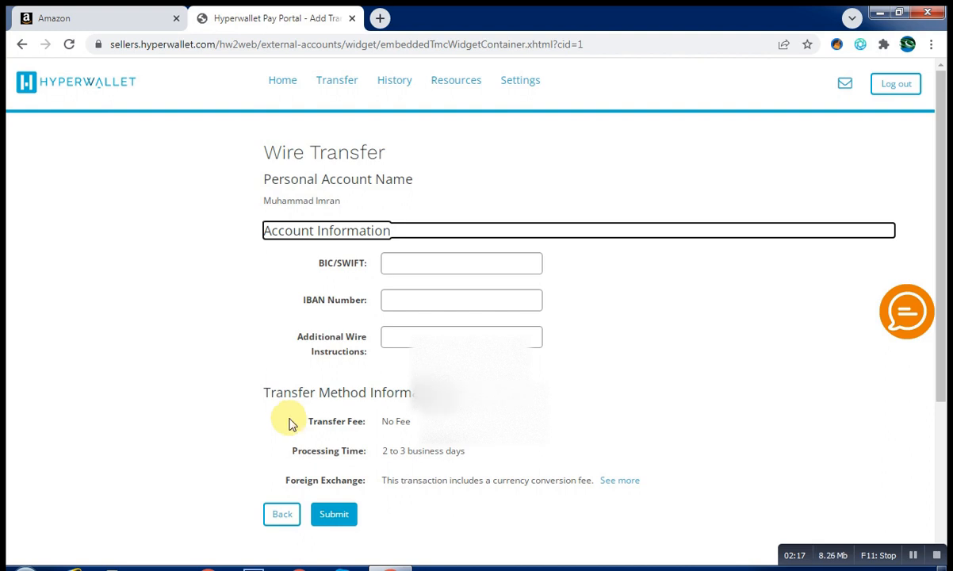
Enter the Pakistani account's full IBAN in the IBAN Number field
left_click(392, 301)
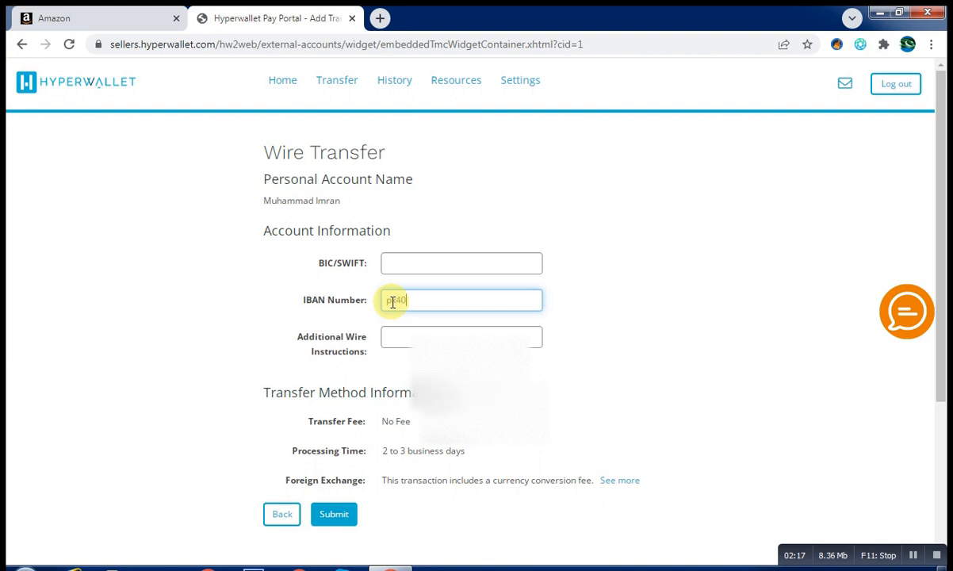
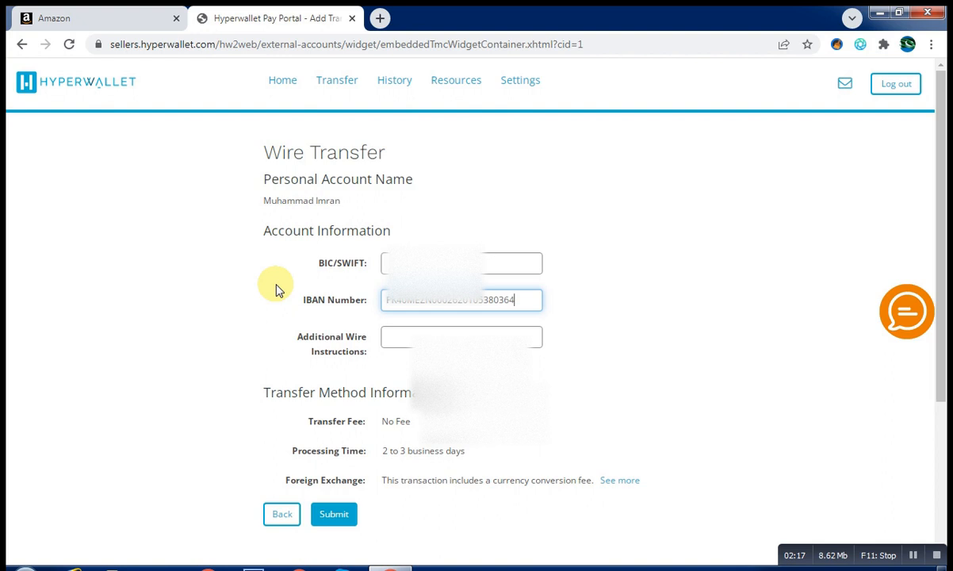
Review the IBAN and BIC/SWIFT entries and consult the help chat about additional wire instructions
left_click(598, 329)
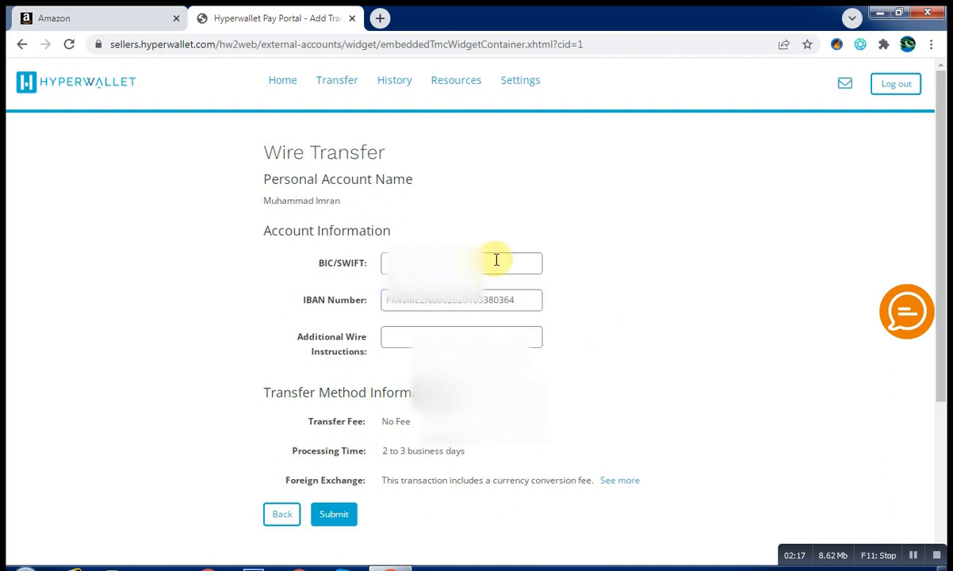
left_click(474, 260)
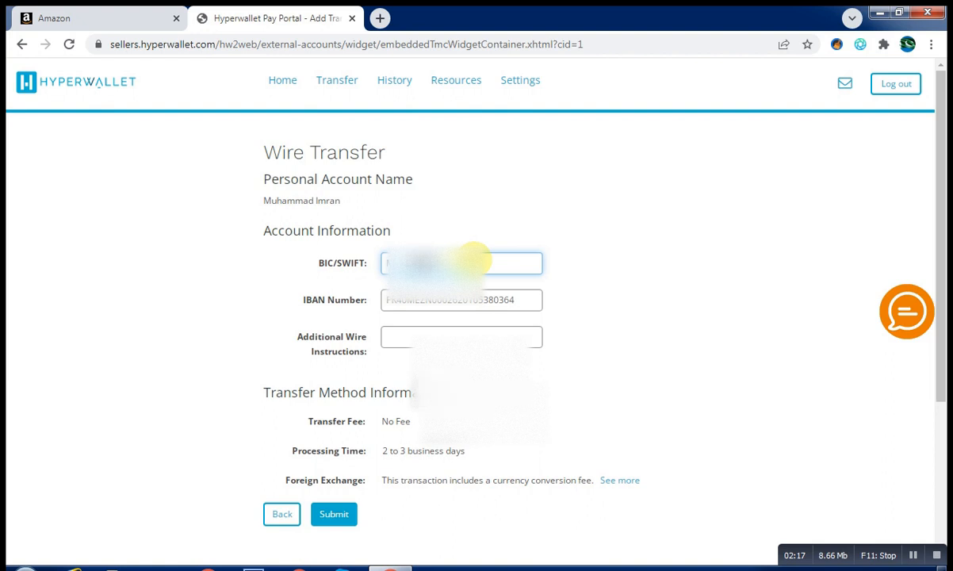
left_click(614, 275)
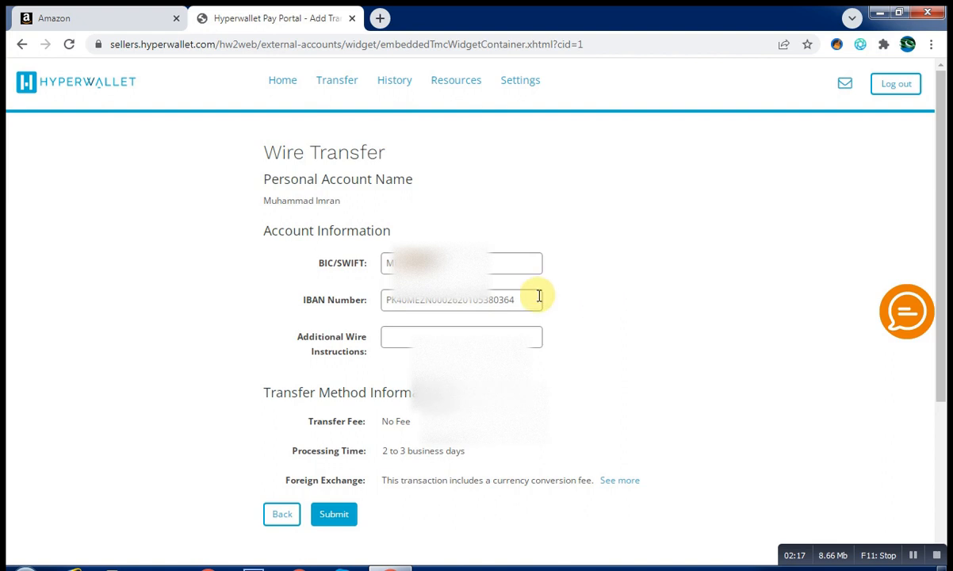
left_click(433, 331)
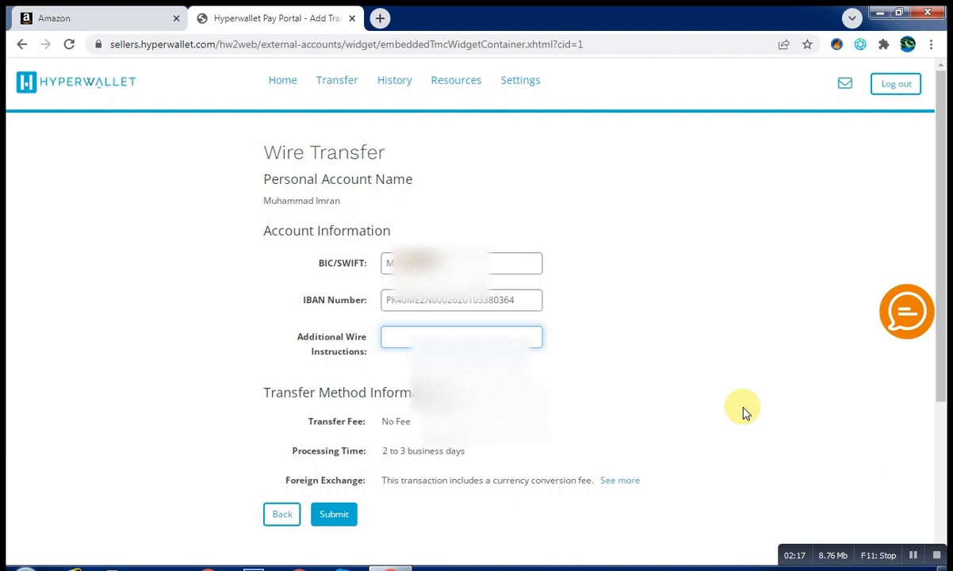
left_click(916, 558)
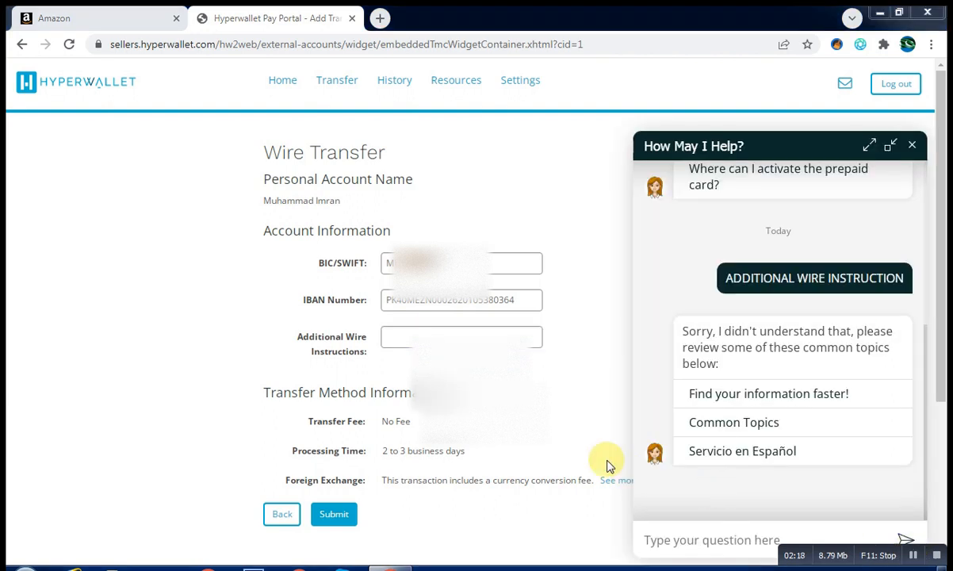
Enter the account holder's name as additional wire instructions and submit the wire transfer details
left_click(470, 331)
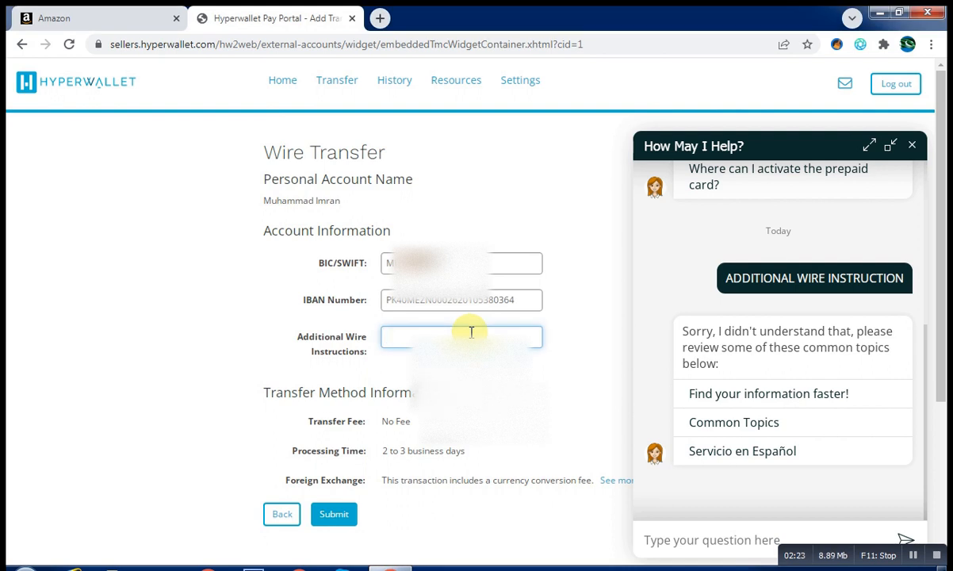
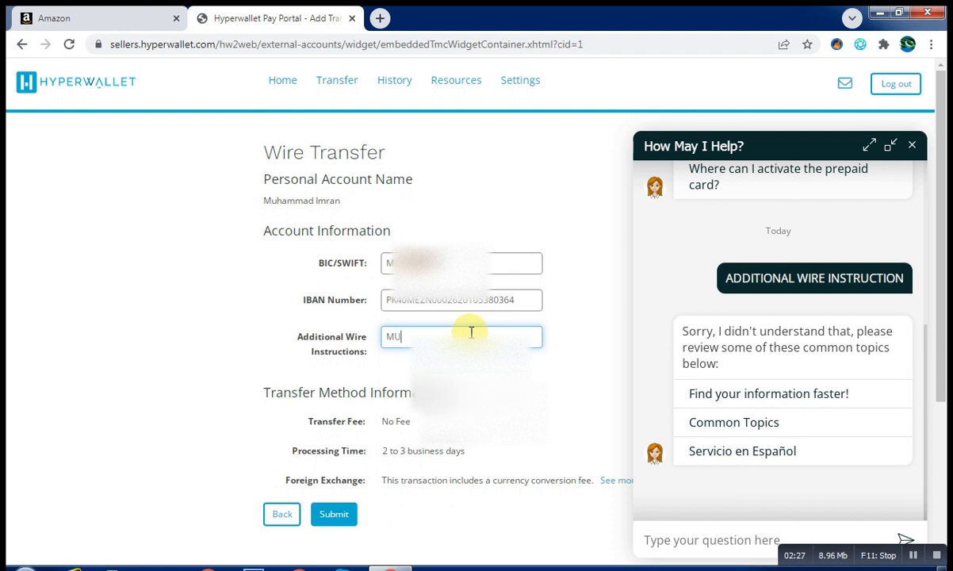
left_click(500, 396)
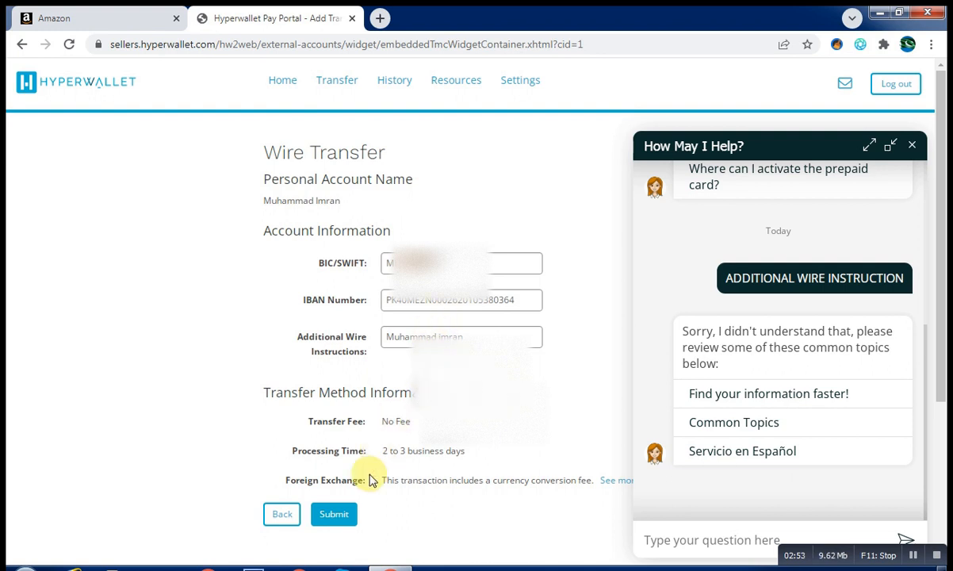
left_click(332, 518)
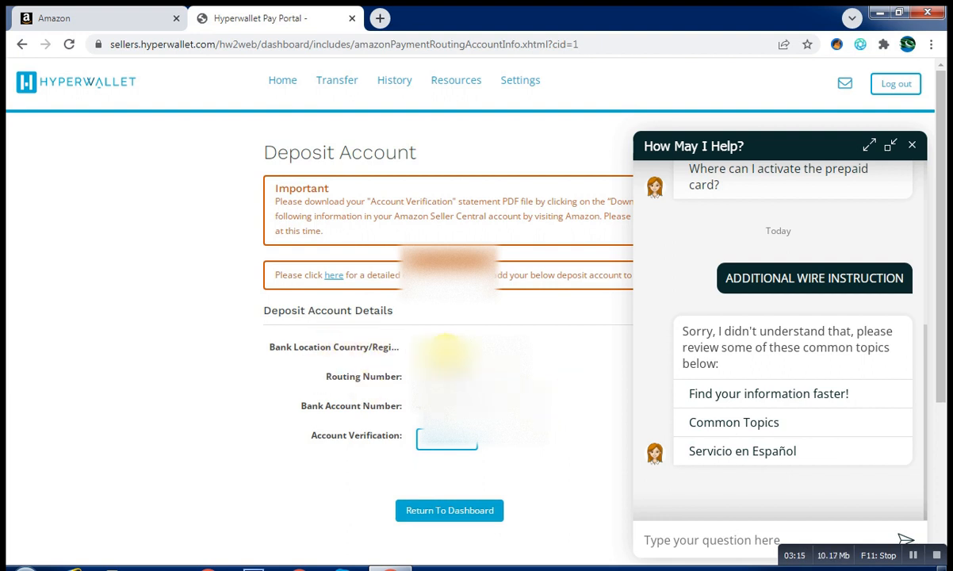
Close the help chat panel and confirm closing it
left_click(912, 146)
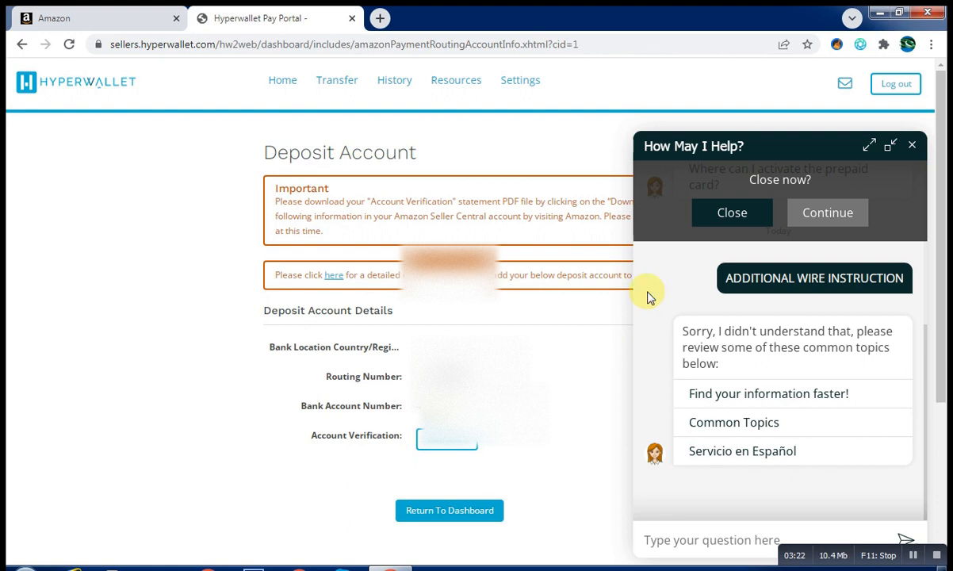
left_click(728, 216)
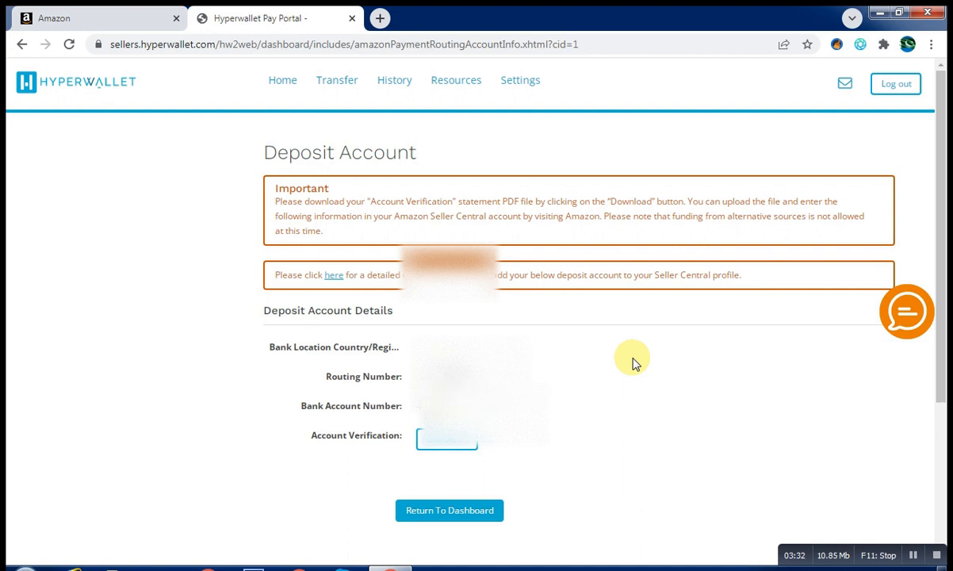
Download the Bank Account Validation Statement PDF and open it from its folder
left_click(446, 445)
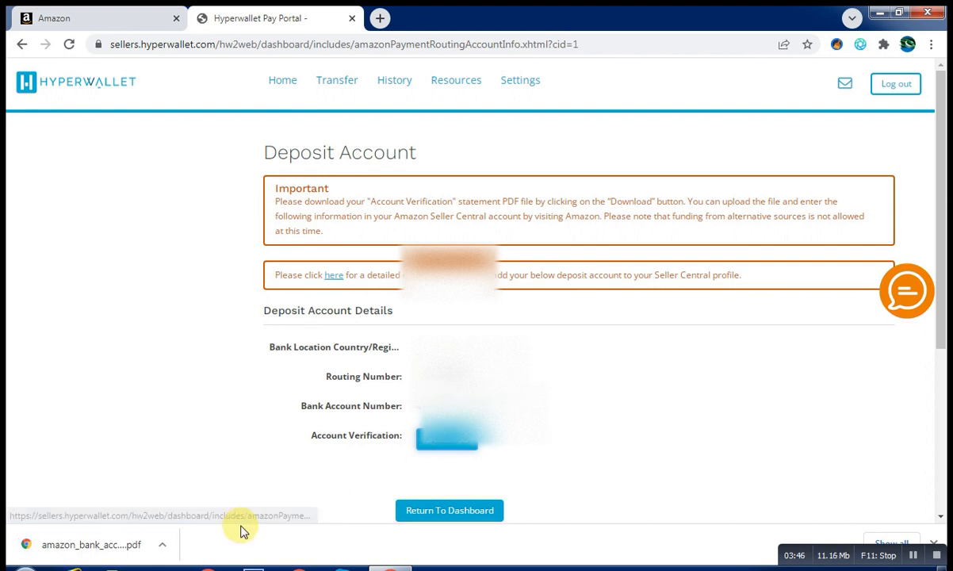
left_click(160, 547)
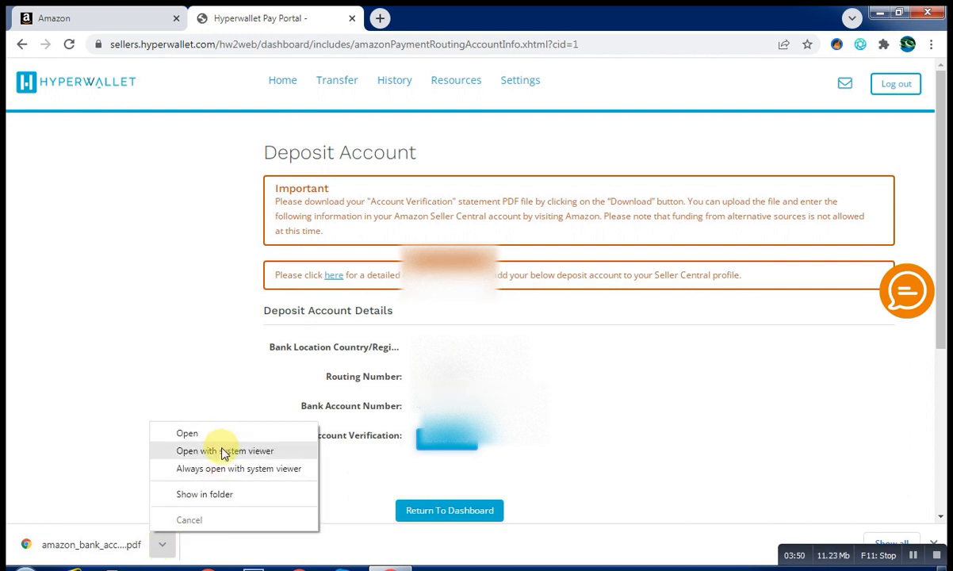
left_click(222, 492)
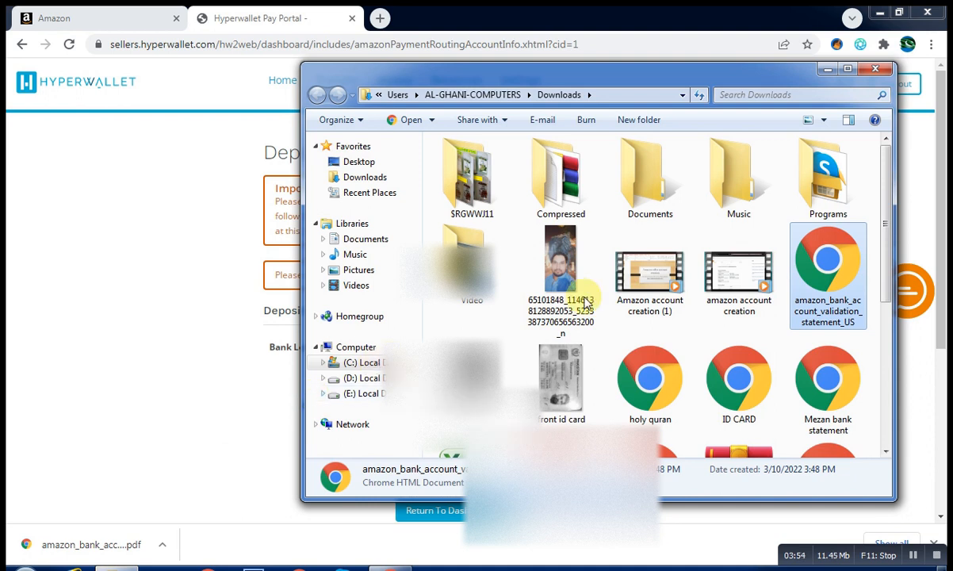
double_click(830, 270)
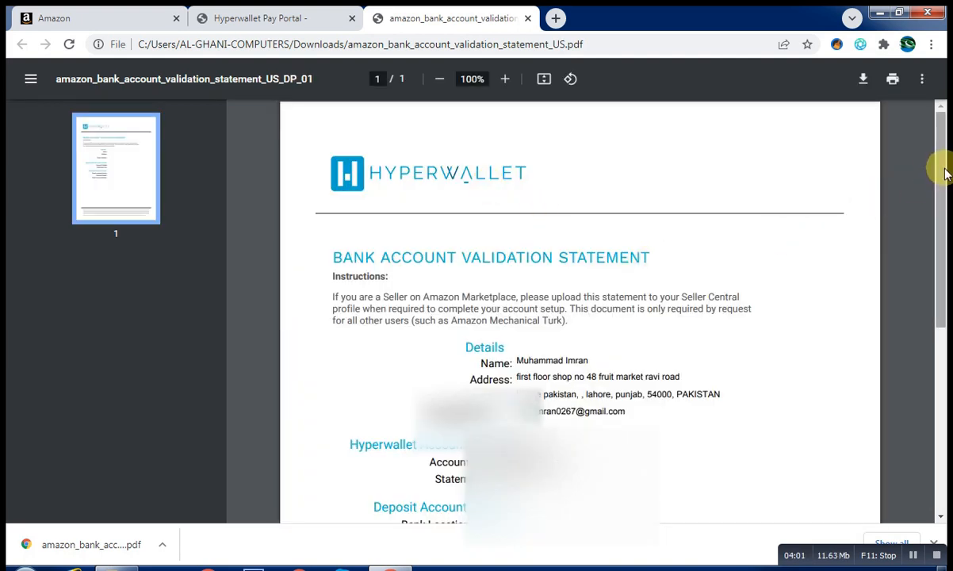
Read the bank account validation statement PDF, then return to the Hyperwallet Deposit Account page
left_click_drag(942, 170, 943, 212)
left_click_drag(943, 223, 944, 224)
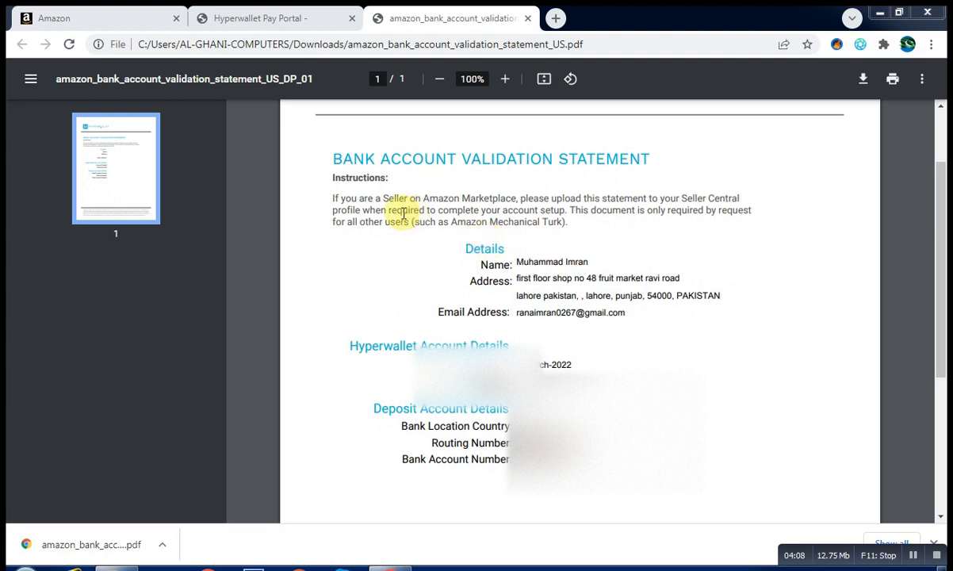
left_click(291, 20)
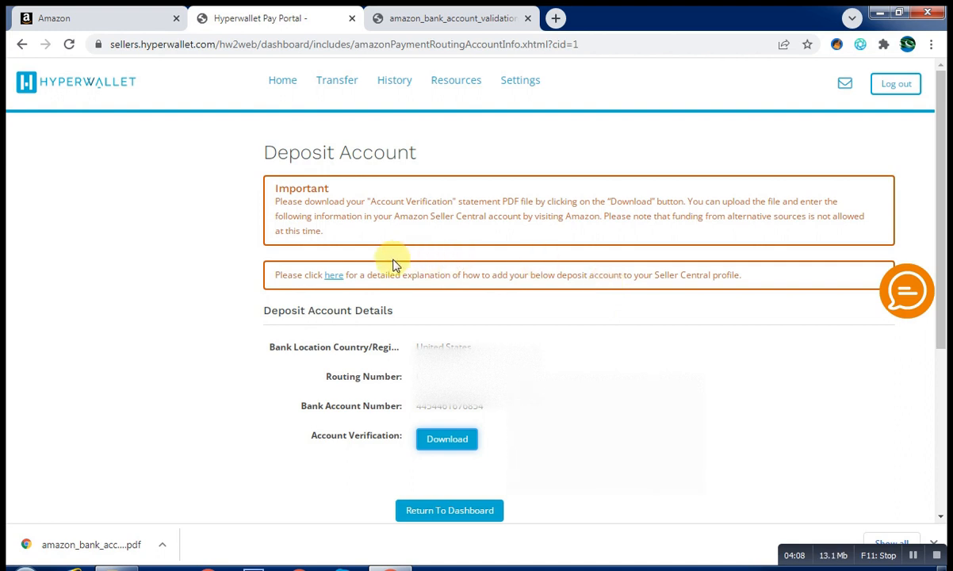
Read the Getting Started Seller Central instructions, then check Transaction History for 02/08/2022–03/11/2022
left_click(336, 278)
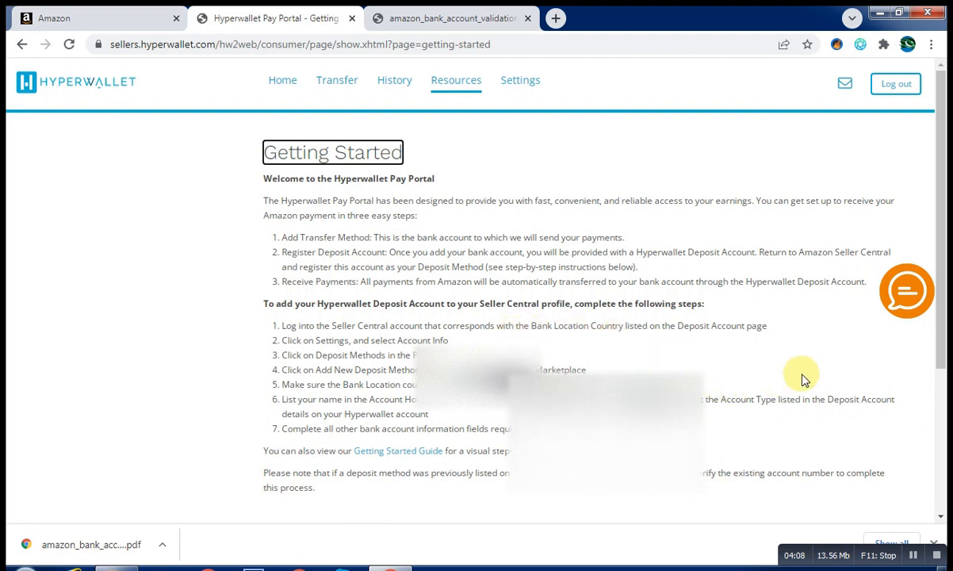
left_click_drag(941, 267, 919, 196)
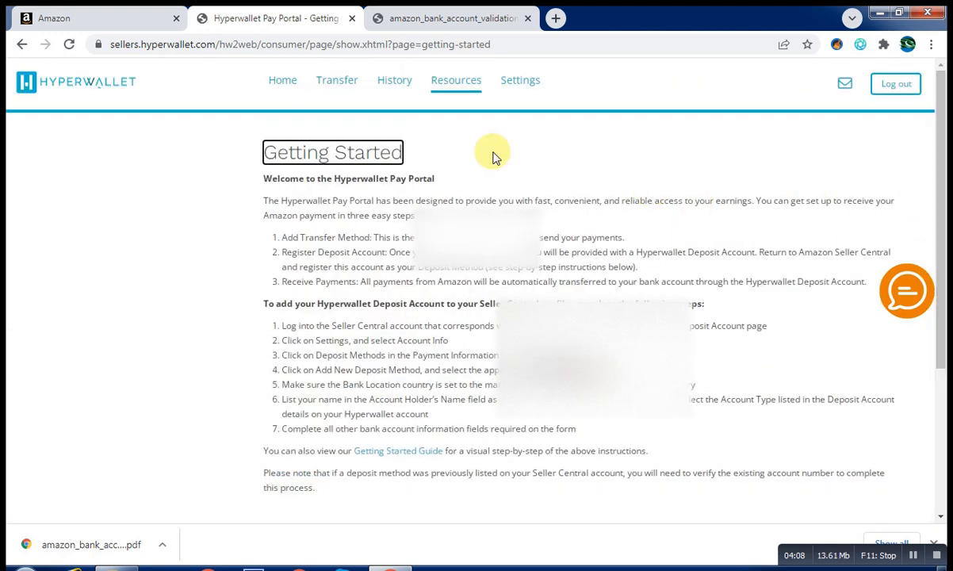
left_click(395, 88)
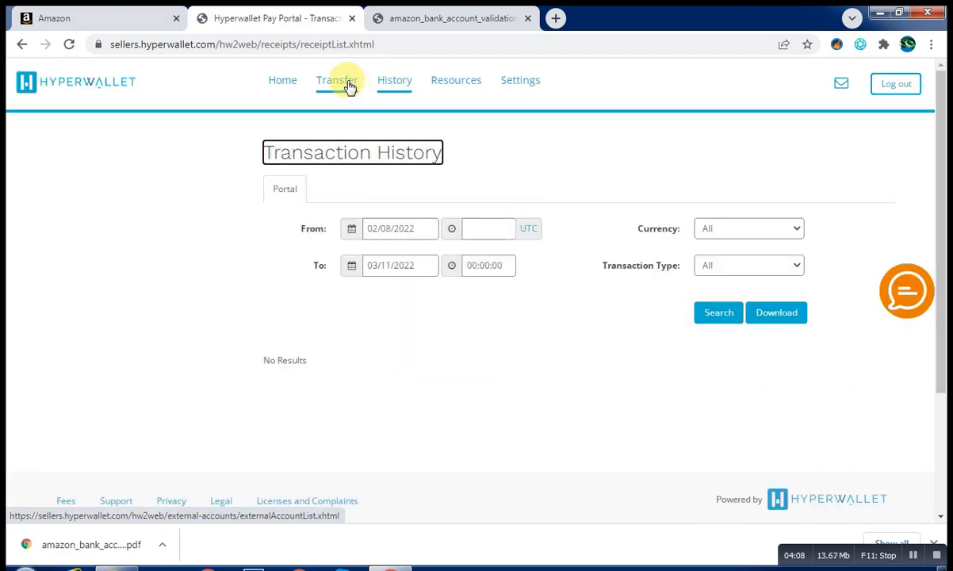
Review the Transfer Center's PKR Pakistan wire account, the Add Transfer Method page, and the Resources and Settings menus
left_click(349, 87)
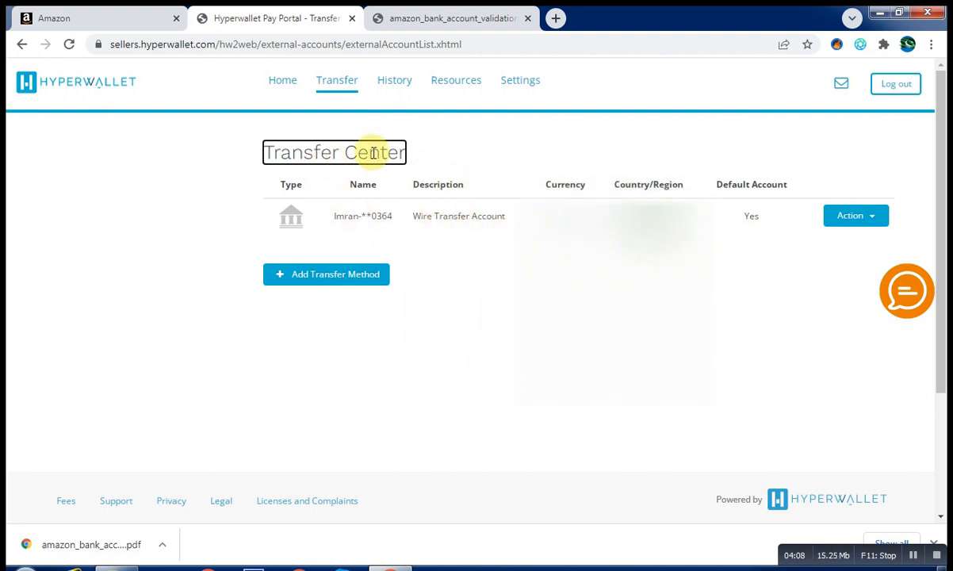
left_click(354, 285)
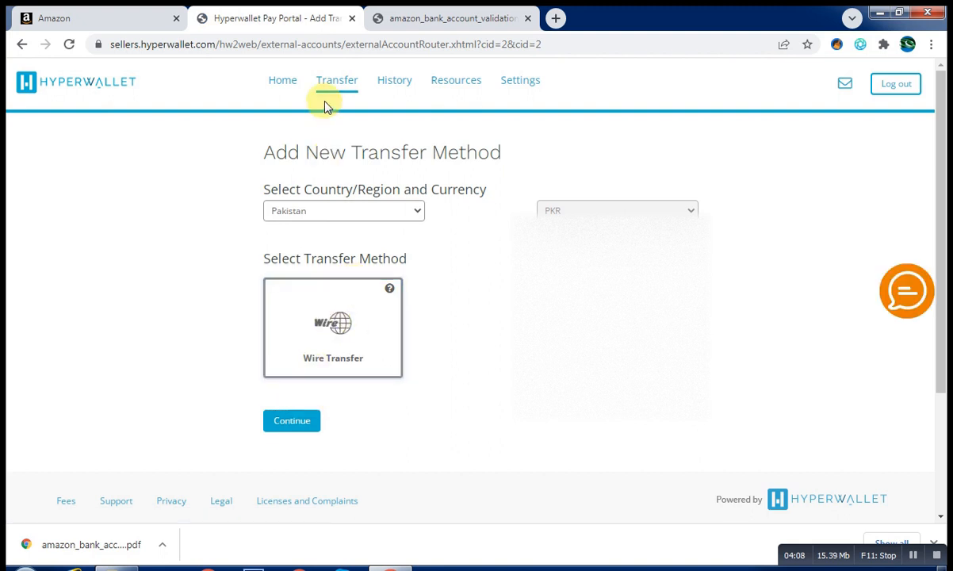
left_click(22, 45)
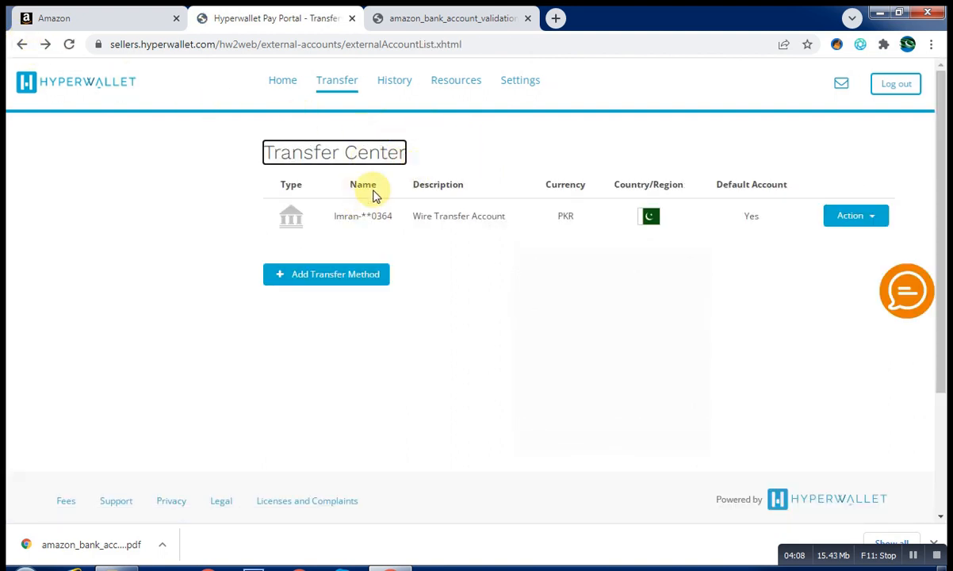
left_click(468, 82)
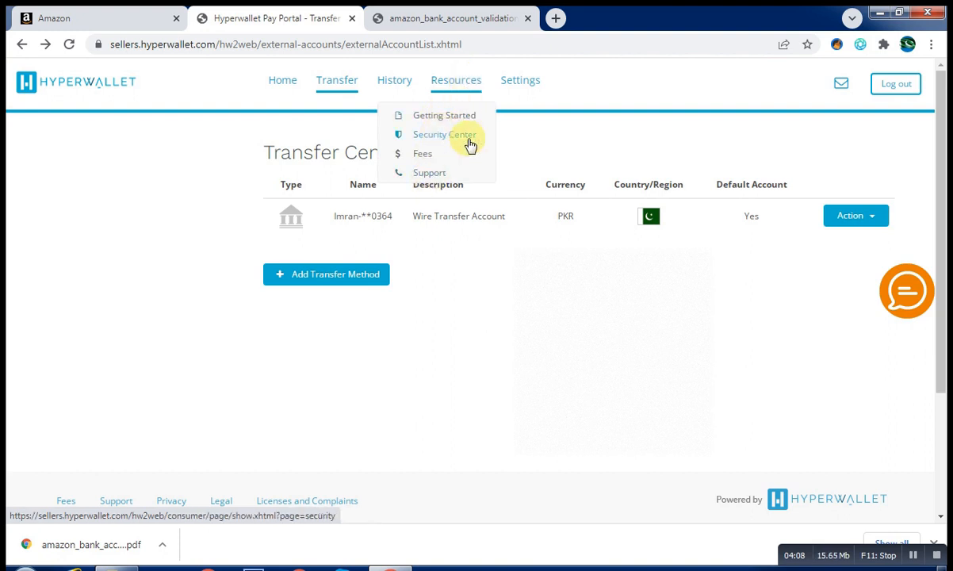
left_click(526, 87)
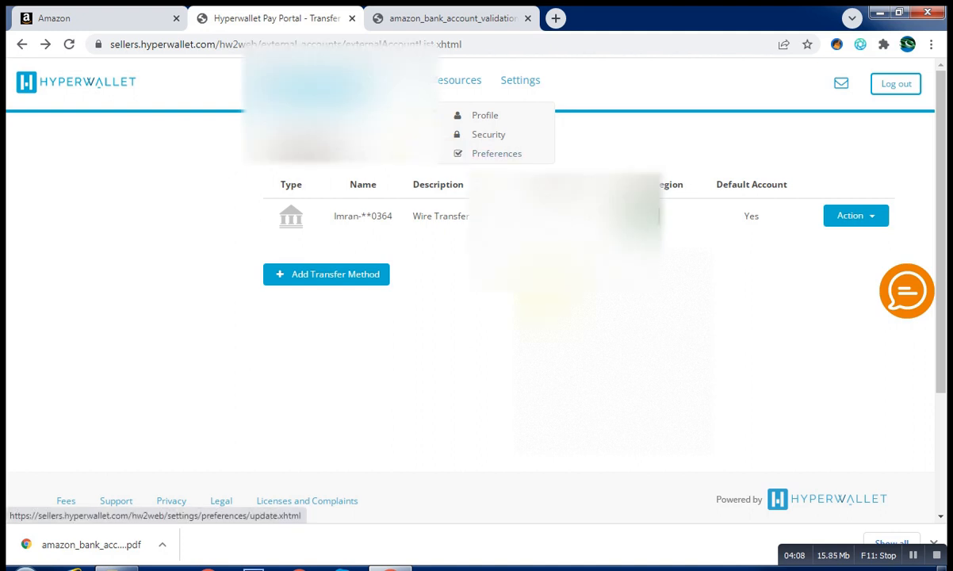
Close the validation statement PDF tab and return to the Hyperwallet Transfer Center
left_click(381, 18)
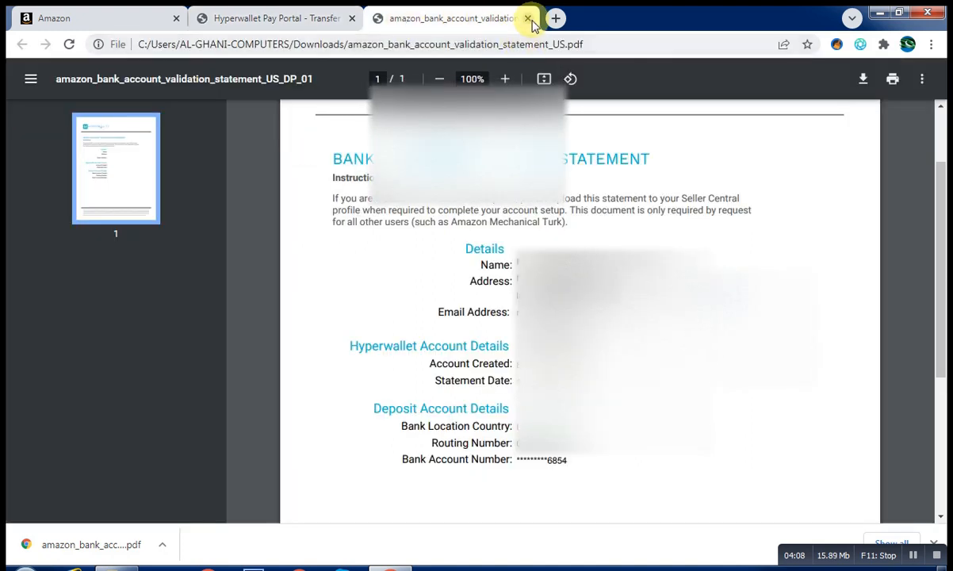
left_click(528, 19)
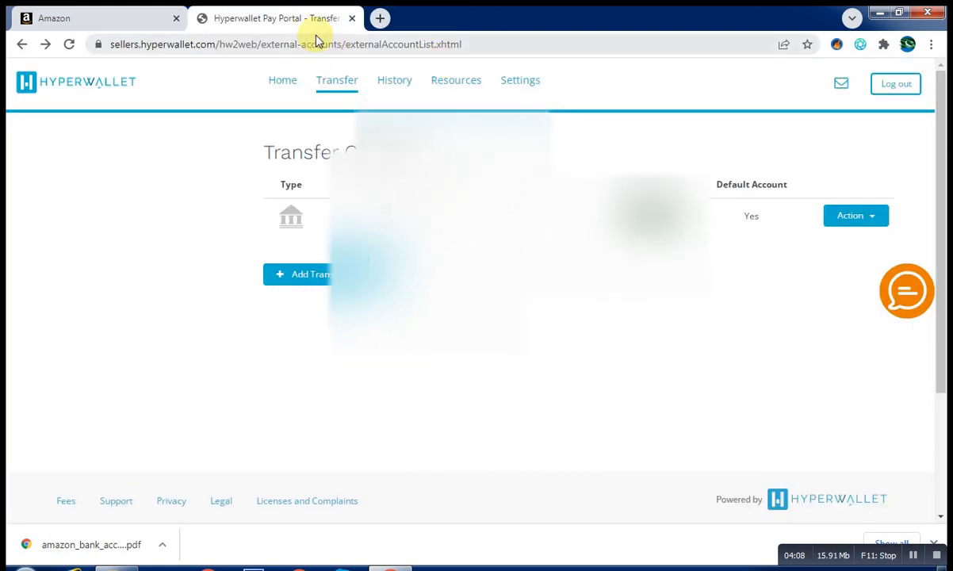
left_click(134, 16)
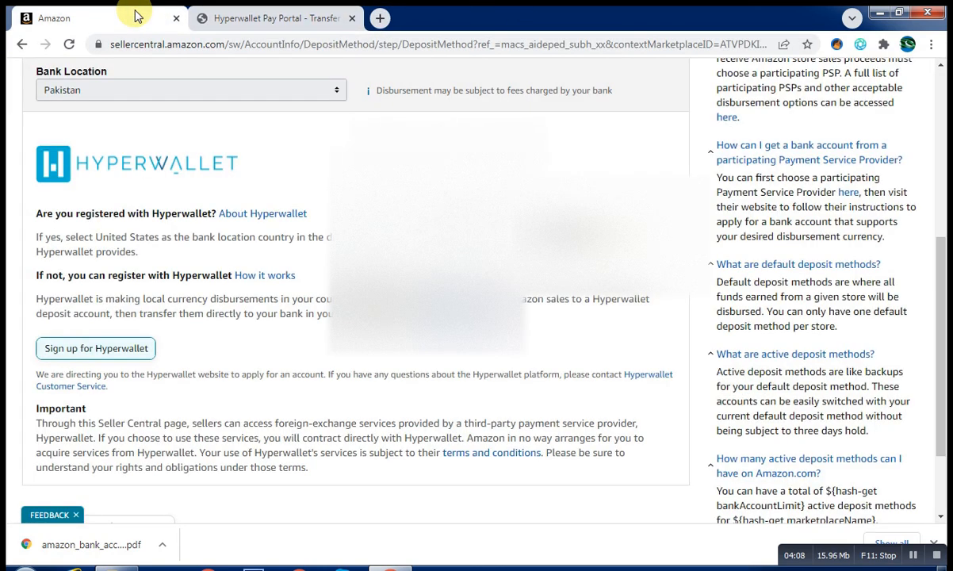
left_click(271, 16)
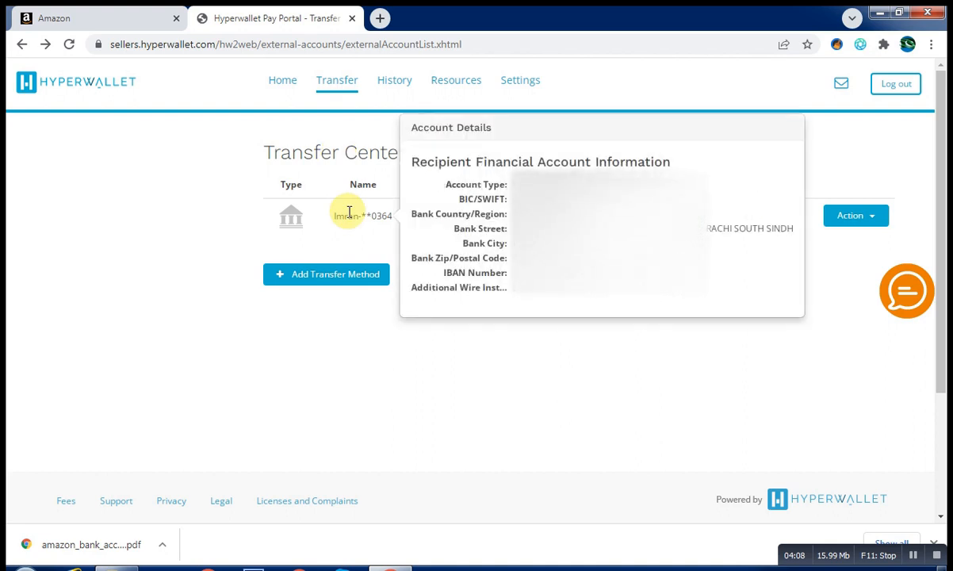
Compare the wire account's name with the Amazon deposit form showing Bank Location Pakistan
mouse_move(353, 214)
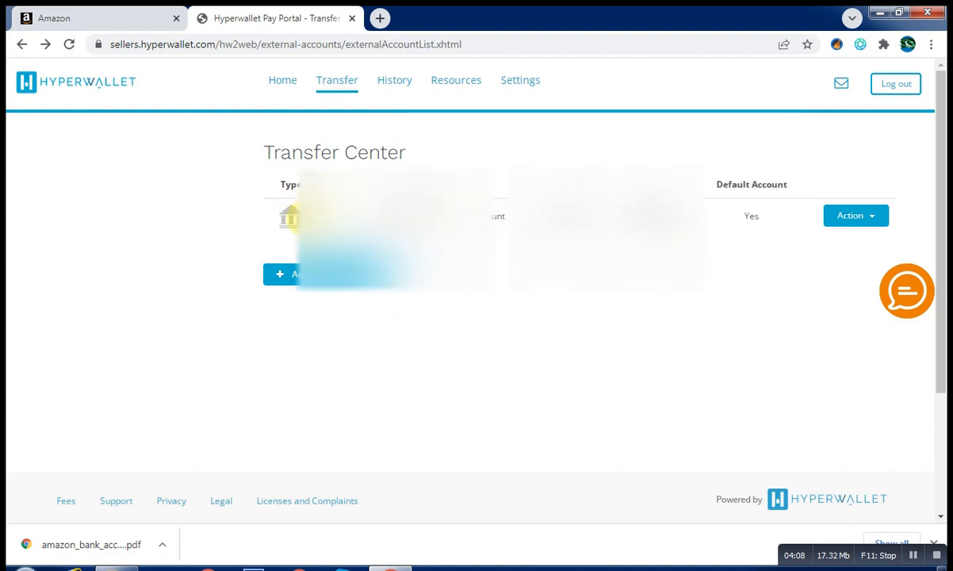
left_click(162, 11)
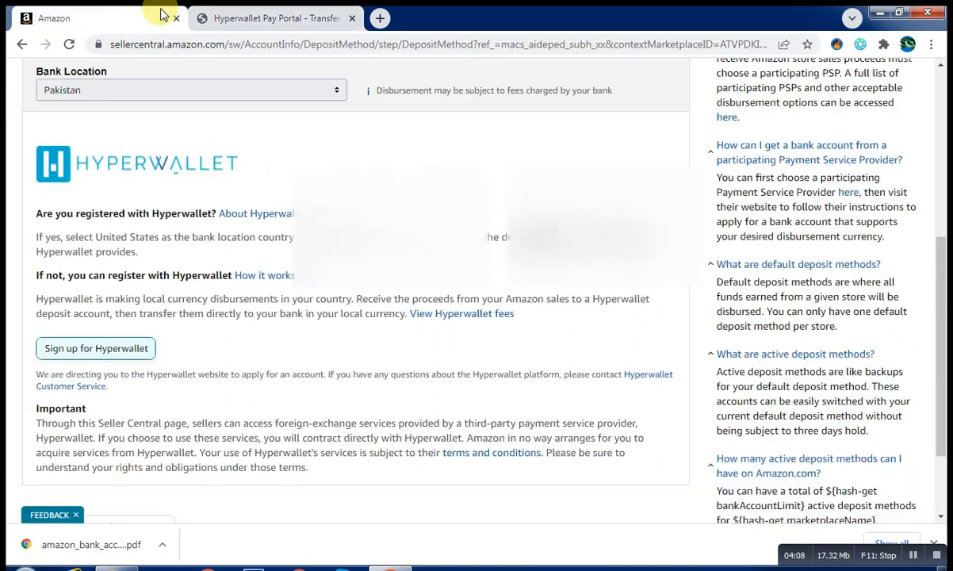
left_click(240, 19)
left_click(155, 19)
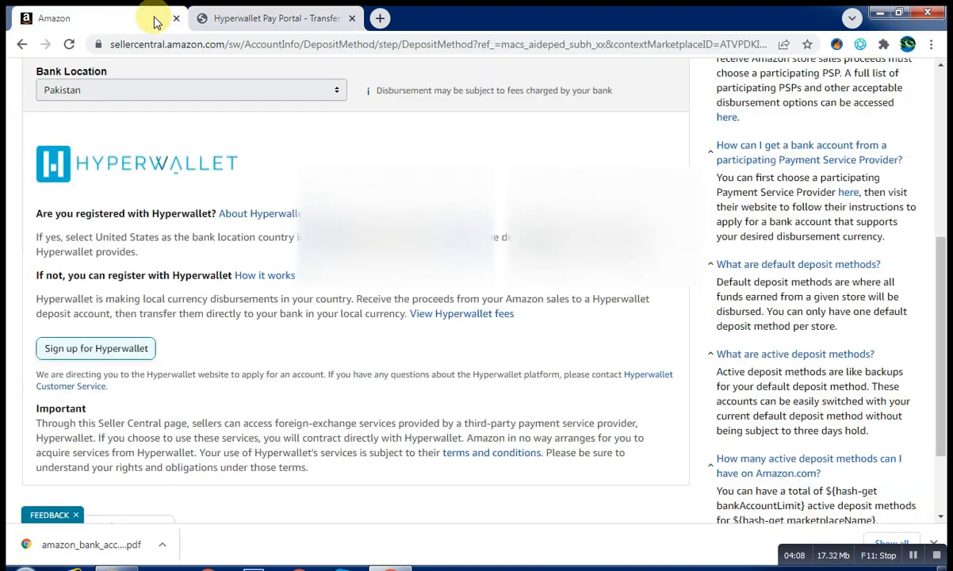
left_click(235, 20)
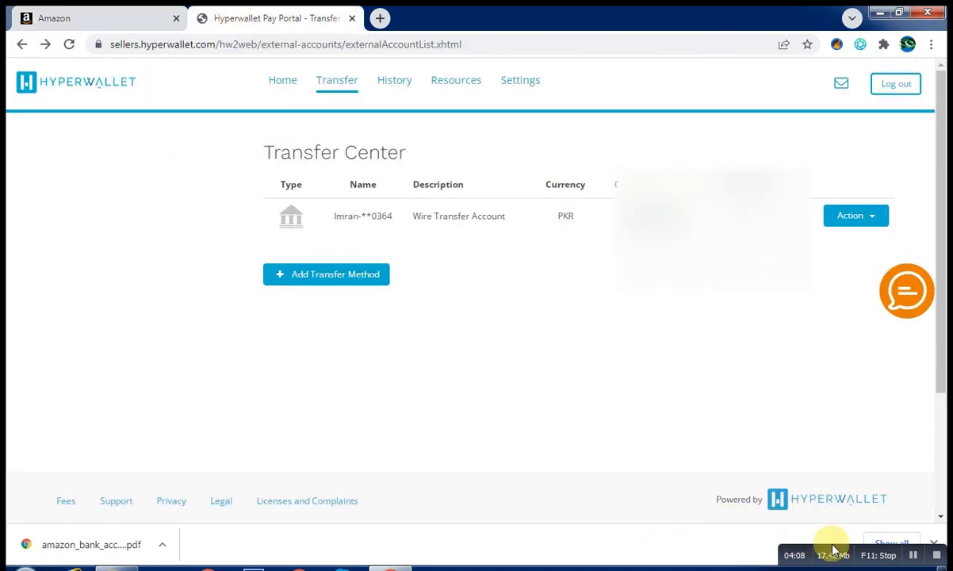